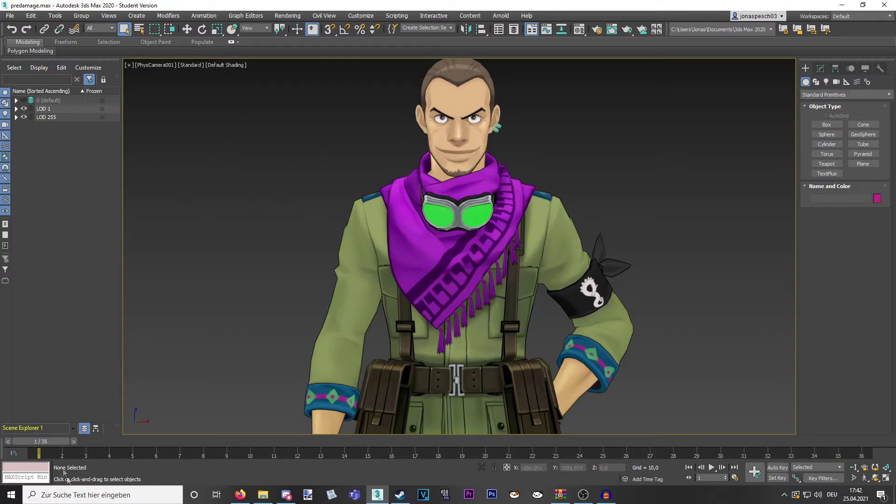
Step: Scrub the predamage animation between frames 1 and 11 to examine how the character's eyes change with the expression
{"action": "left_click_drag", "start_coordinate": [47, 443], "coordinate": [87, 442]}
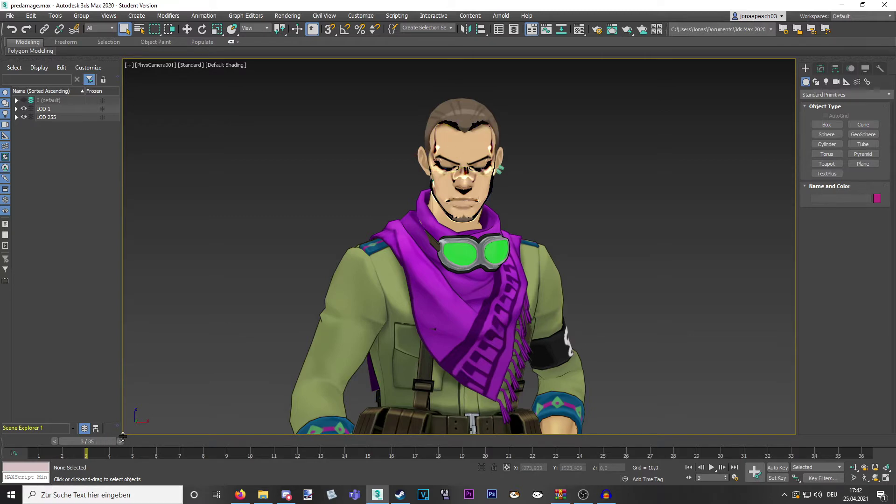
{"action": "left_click_drag", "start_coordinate": [98, 444], "coordinate": [211, 440]}
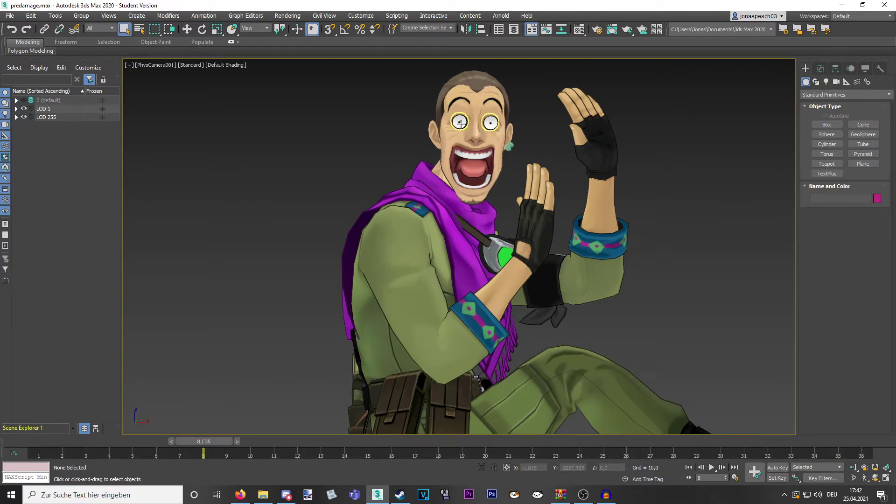
{"action": "key", "text": "Home"}
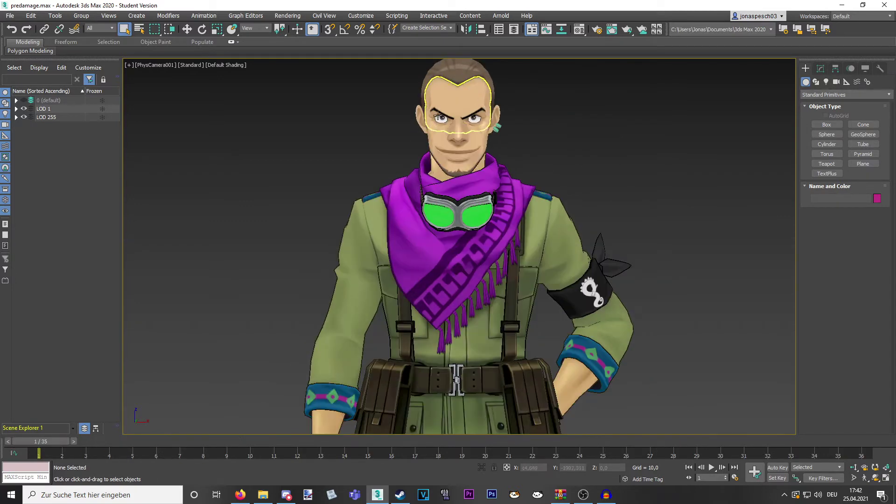
{"action": "left_click_drag", "start_coordinate": [61, 442], "coordinate": [296, 442]}
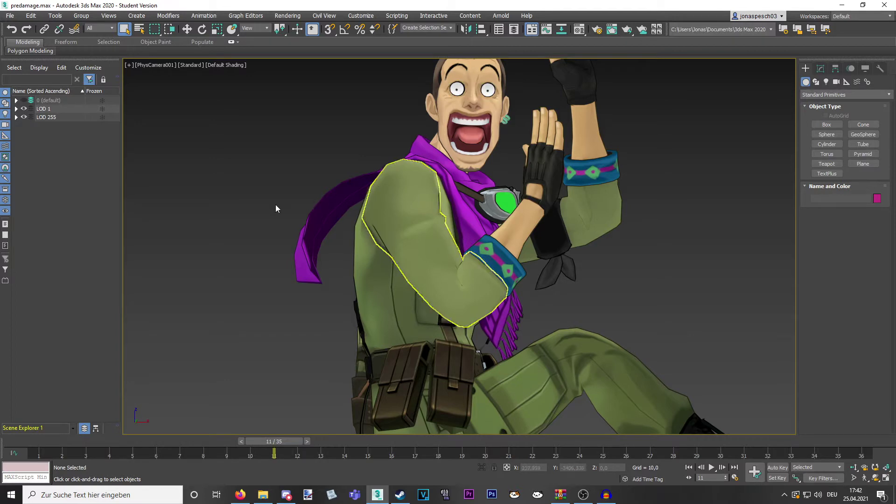
Step: Open the Material Editor, place it clear of the character and select the eye material, Material #34
{"action": "key", "text": "m"}
{"action": "left_click_drag", "start_coordinate": [769, 92], "coordinate": [647, 92]}
{"action": "left_click", "coordinate": [654, 155]}
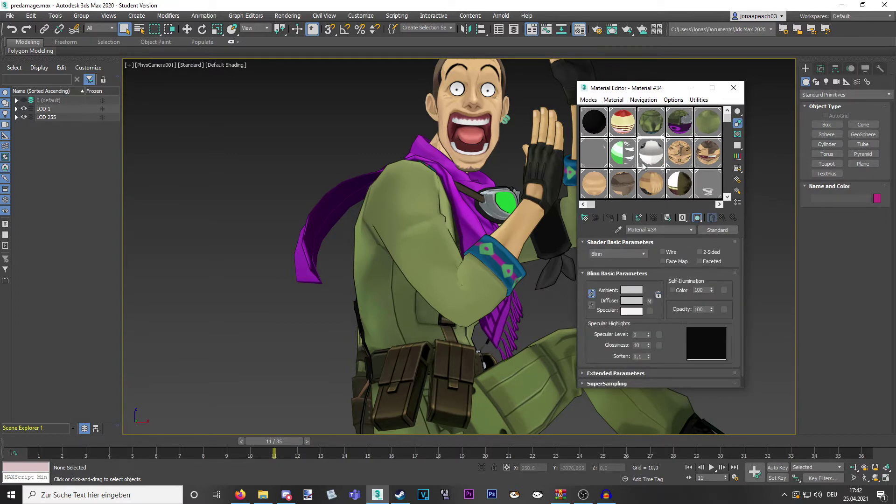
{"action": "left_click_drag", "start_coordinate": [649, 86], "coordinate": [701, 93]}
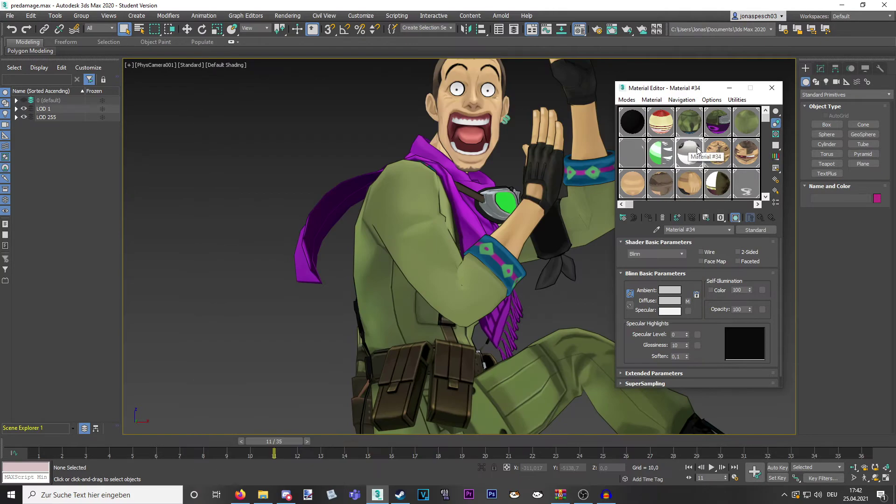
Step: Return the predamage animation to frame 1 and compare the eyes with the shocked expression
{"action": "left_click_drag", "start_coordinate": [274, 441], "coordinate": [11, 457]}
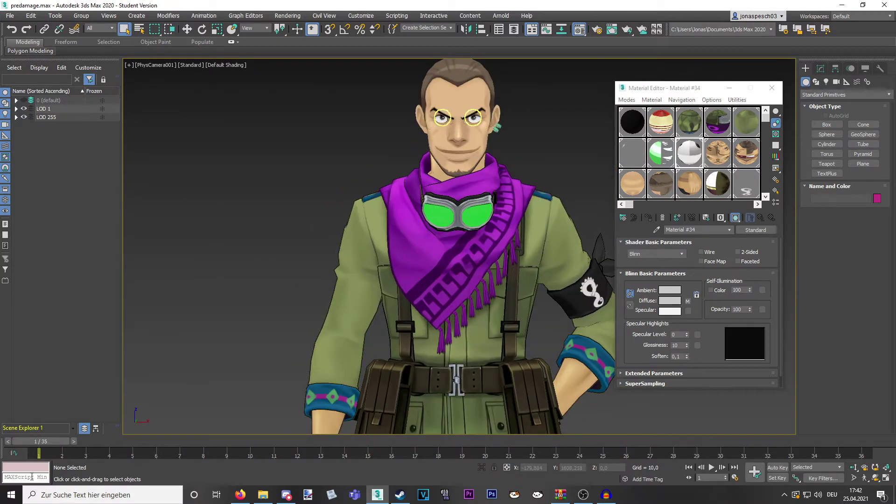
{"action": "left_click_drag", "start_coordinate": [41, 443], "coordinate": [1, 463]}
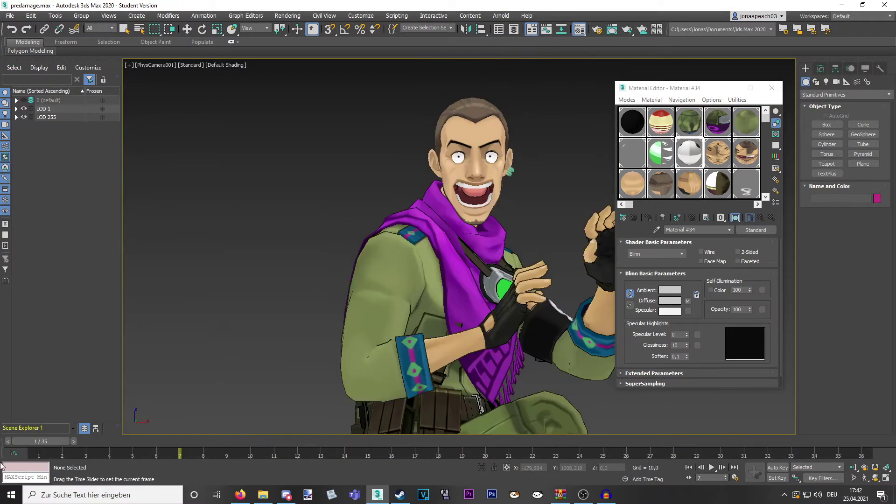
{"action": "left_click", "coordinate": [10, 15]}
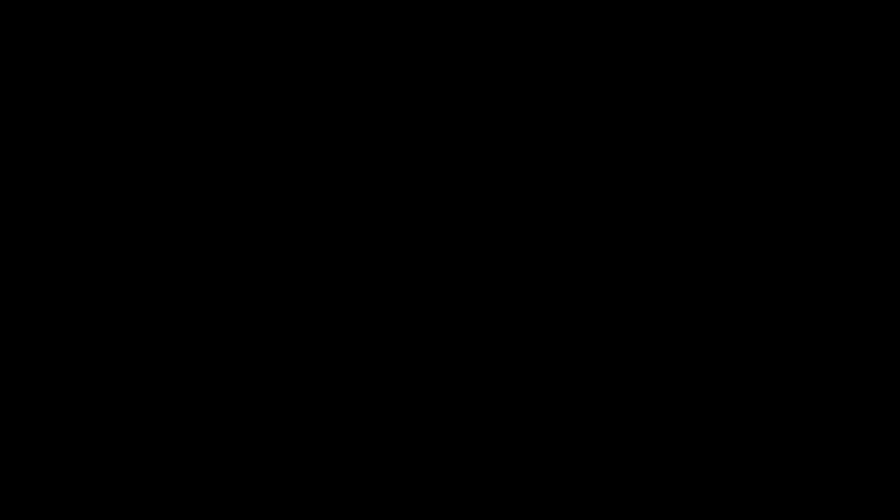
Step: Scrub the damaged-a animation up to frame 43 and back to frame 1 to examine the eyes
{"action": "left_click_drag", "start_coordinate": [23, 441], "coordinate": [264, 424]}
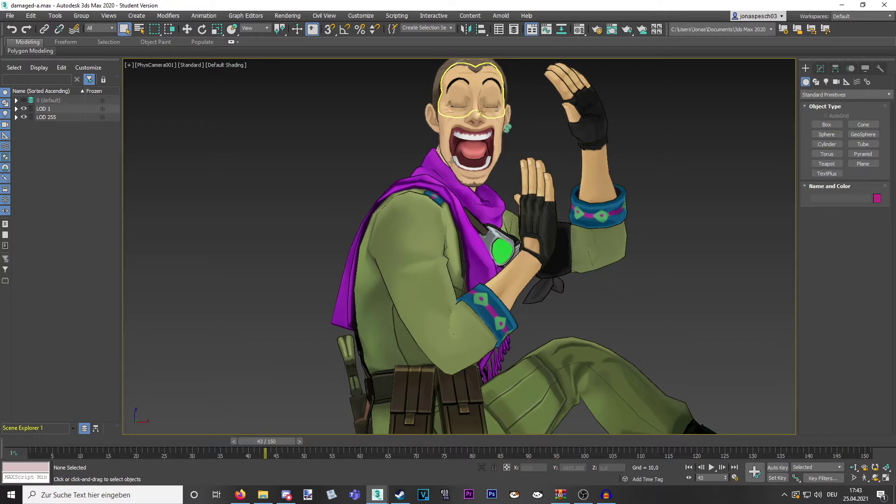
{"action": "left_click_drag", "start_coordinate": [276, 440], "coordinate": [30, 441]}
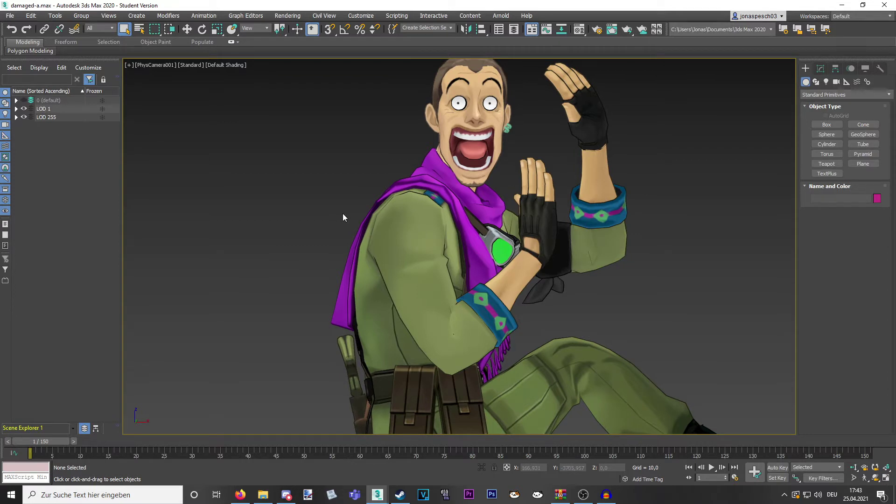
{"action": "mouse_move", "coordinate": [42, 442]}
{"action": "left_mouse_down"}
{"action": "mouse_move", "coordinate": [315, 439]}
{"action": "mouse_move", "coordinate": [168, 468]}
{"action": "mouse_move", "coordinate": [117, 465]}
{"action": "left_mouse_up"}
Step: Open the diffuse bitmap settings of the eye material, Material #34, in the Material Editor
{"action": "key", "text": "m"}
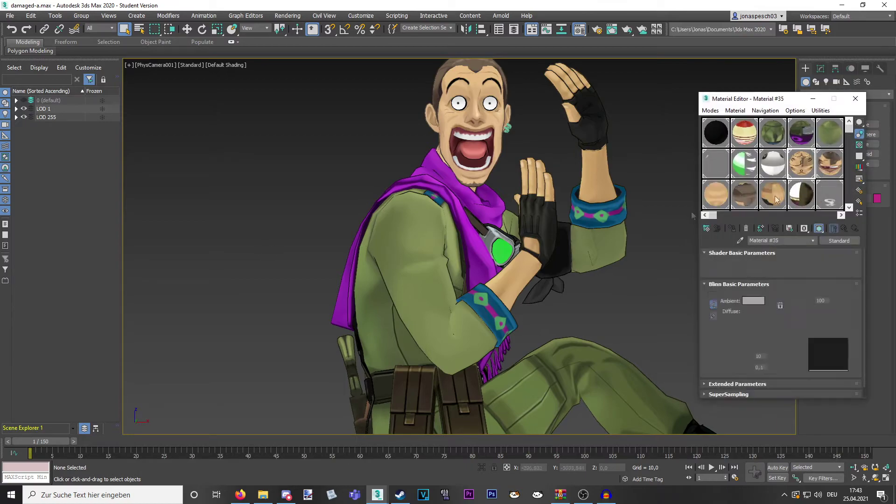
{"action": "left_click", "coordinate": [780, 165]}
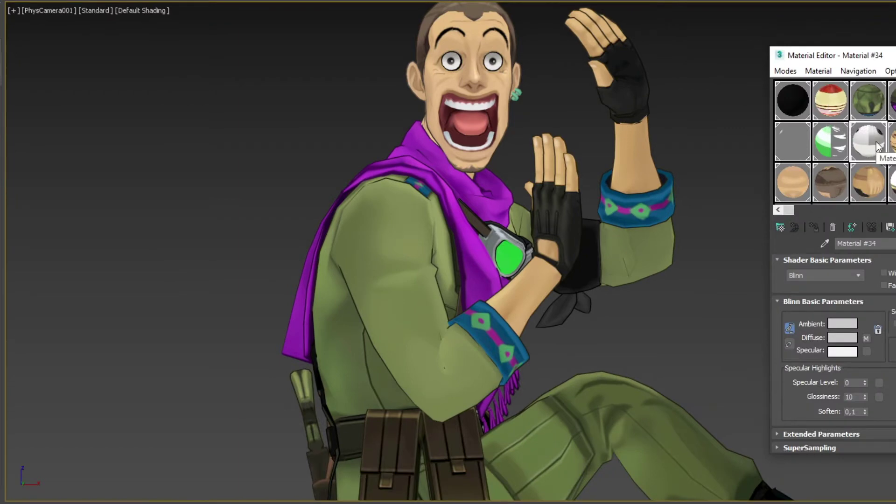
{"action": "left_click", "coordinate": [867, 338]}
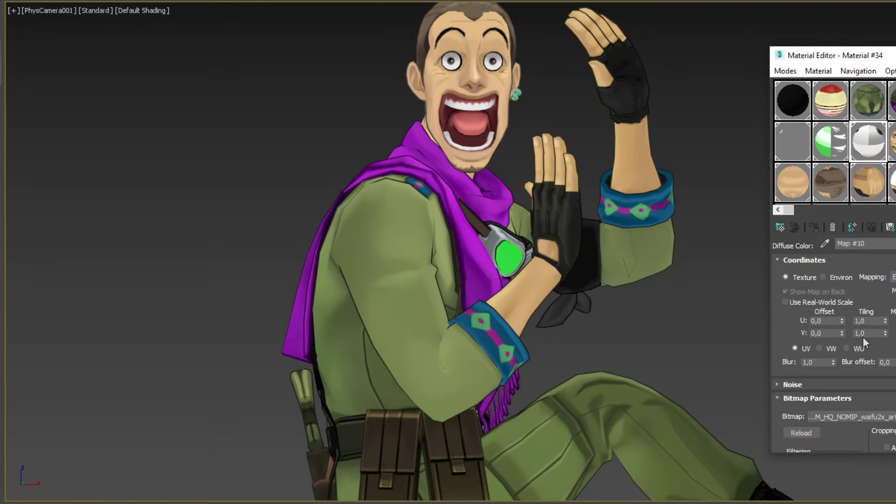
Step: Try a U offset of 0.5 on the eye bitmap, and a V offset of 0.5 with U back at 0
{"action": "left_click", "coordinate": [826, 322]}
{"action": "key", "text": "Return"}
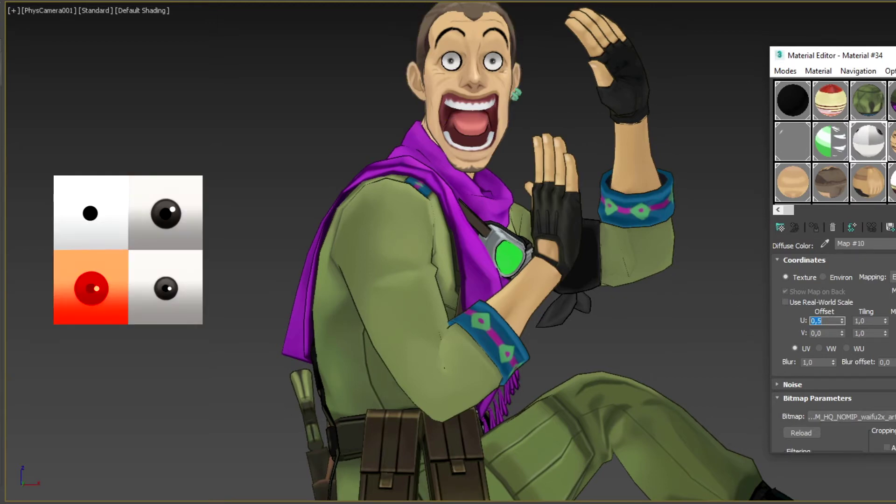
{"action": "left_click", "coordinate": [826, 315]}
{"action": "left_click", "coordinate": [825, 332]}
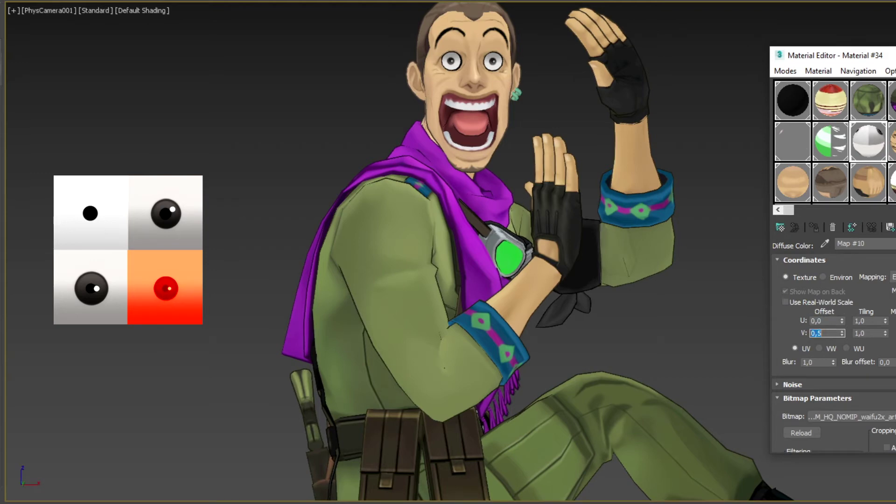
Step: Set the eye bitmap's U offset to 0.5 in addition to the V offset
{"action": "left_click", "coordinate": [827, 311]}
{"action": "left_click", "coordinate": [832, 320]}
{"action": "type", "text": "5"}
{"action": "key", "text": "Return"}
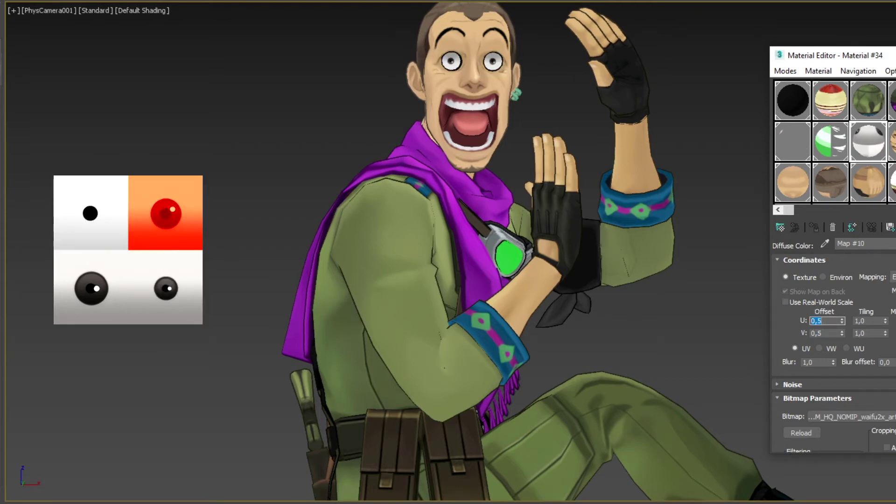
Step: Reset both the U and V offsets of the eye bitmap to 0
{"action": "left_click", "coordinate": [823, 333]}
{"action": "key", "text": "BackSpace"}
{"action": "left_click", "coordinate": [826, 322]}
{"action": "key", "text": "BackSpace"}
{"action": "key", "text": "Return"}
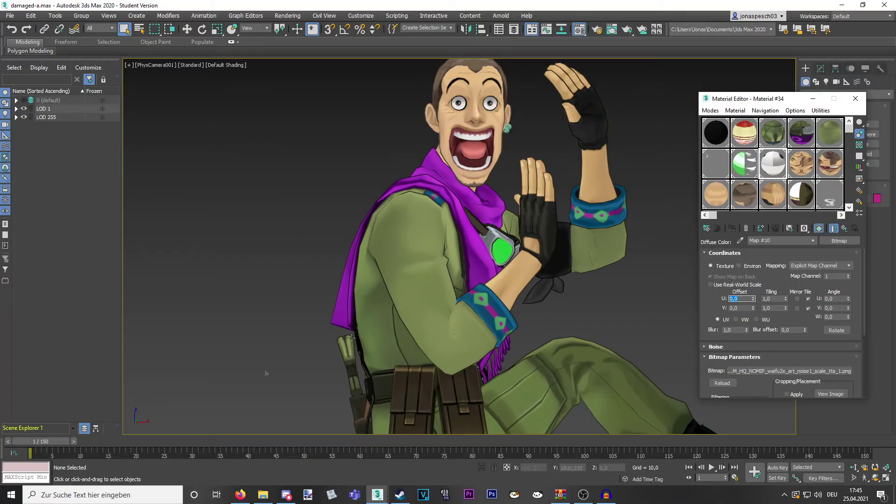
Step: Switch to the predamage.max scene, select the character's eyes and open the diffuse bitmap settings of Material #34
{"action": "left_click", "coordinate": [60, 450]}
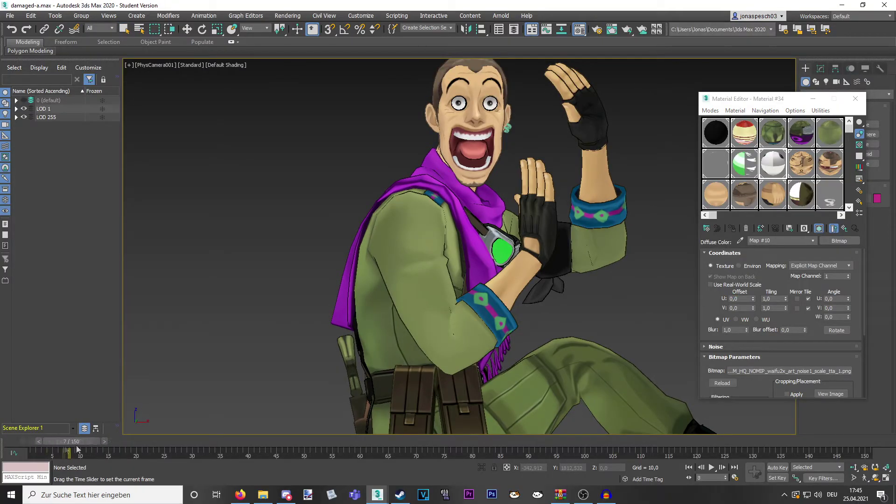
{"action": "mouse_move", "coordinate": [377, 495]}
{"action": "left_click", "coordinate": [336, 455]}
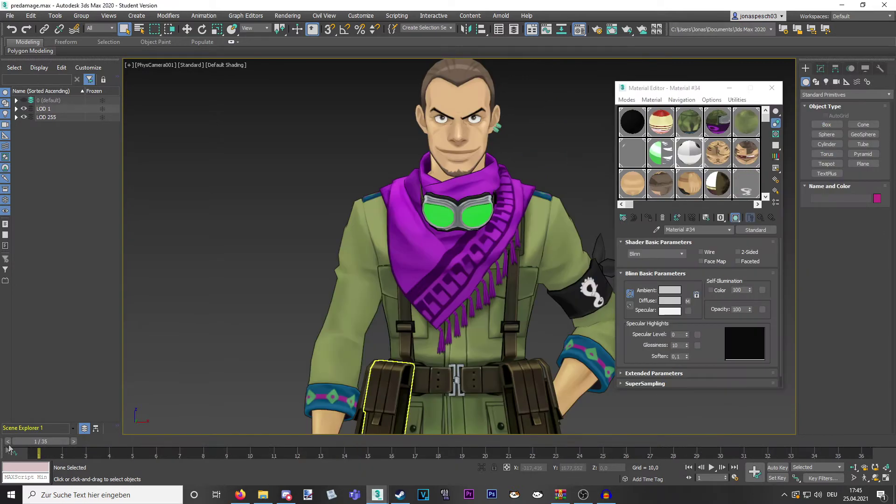
{"action": "left_click", "coordinate": [477, 119]}
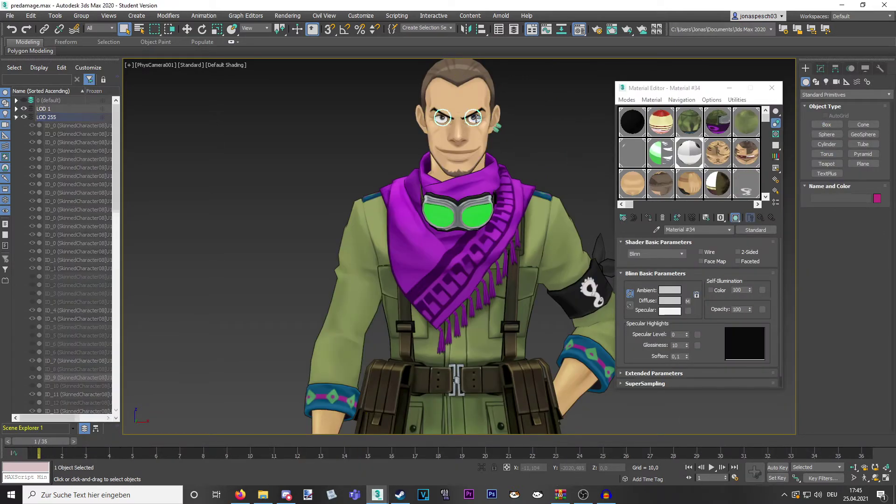
{"action": "mouse_move", "coordinate": [58, 443]}
{"action": "left_mouse_down"}
{"action": "mouse_move", "coordinate": [82, 445]}
{"action": "mouse_move", "coordinate": [53, 446]}
{"action": "left_mouse_up"}
{"action": "left_click", "coordinate": [687, 301]}
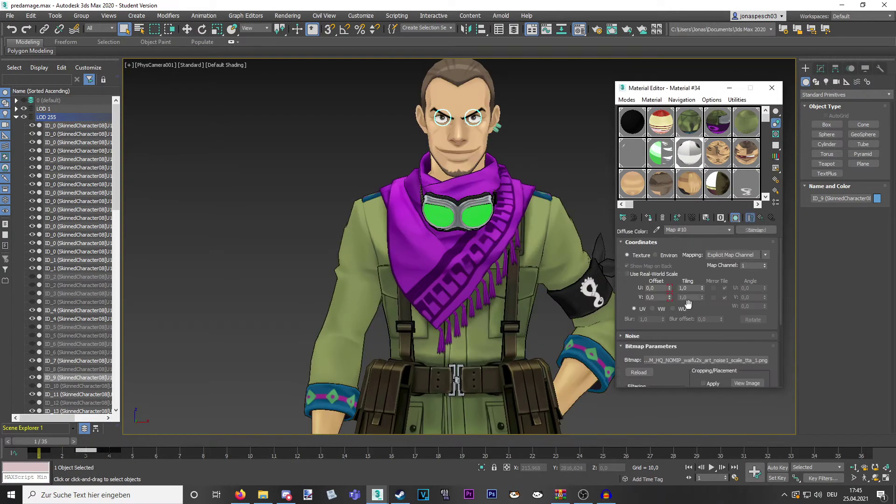
Step: Copy the eyes' key from frame 1 to frame 2 and check the bitmap's V offset through frame 4
{"action": "left_click_drag", "start_coordinate": [44, 444], "coordinate": [92, 446]}
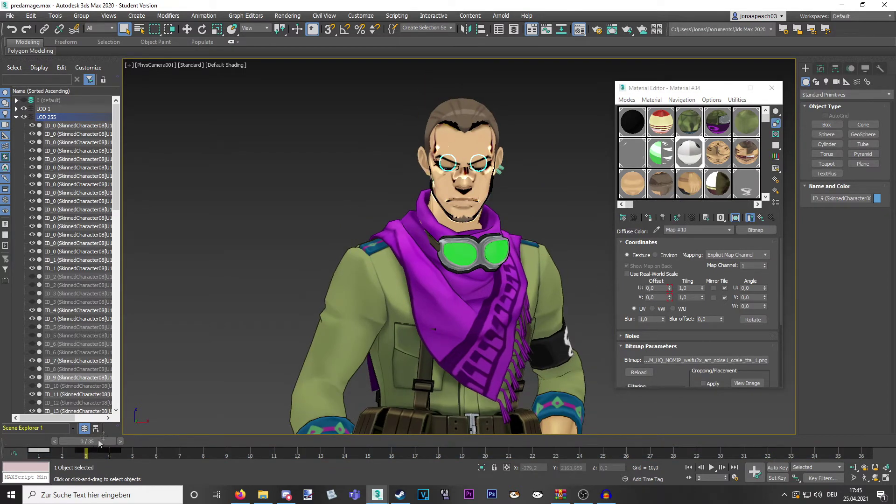
{"action": "left_click_drag", "start_coordinate": [102, 441], "coordinate": [63, 446]}
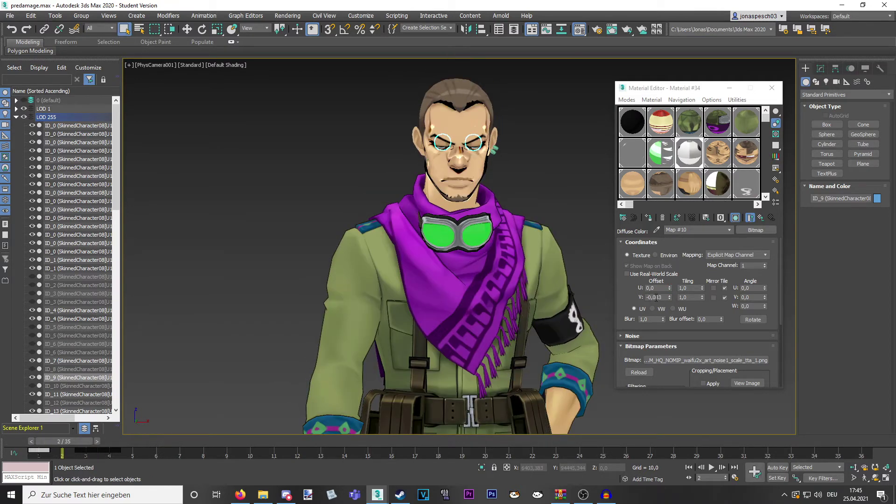
{"action": "left_click_drag", "start_coordinate": [36, 452], "coordinate": [61, 452]}
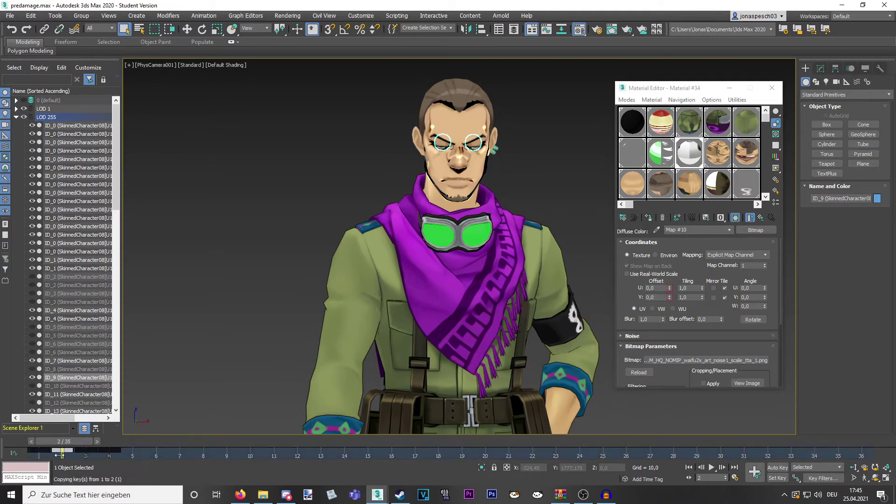
{"action": "left_click_drag", "start_coordinate": [60, 450], "coordinate": [118, 447]}
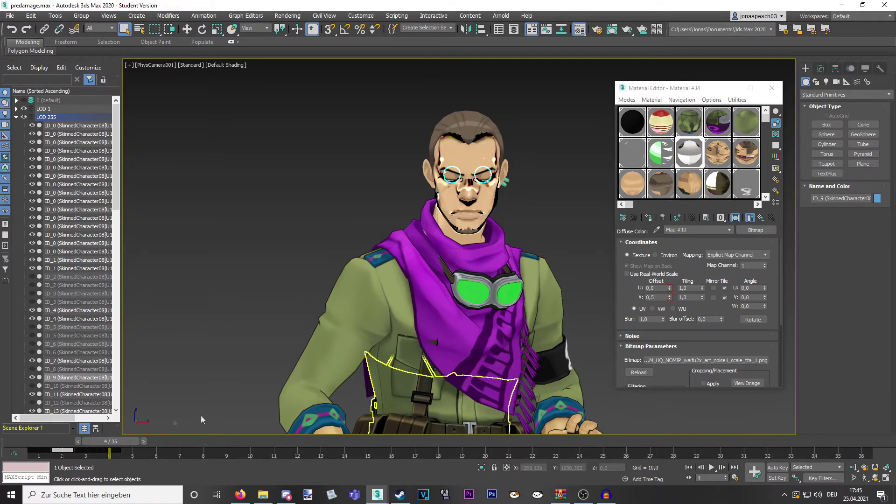
Step: Scrub the predamage animation to frame 27 to check the eye texture after the offset change
{"action": "left_click_drag", "start_coordinate": [116, 445], "coordinate": [656, 417]}
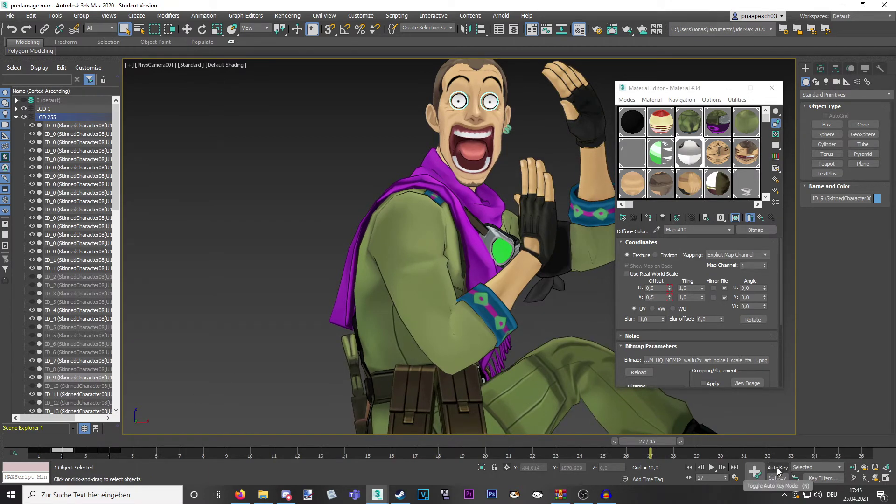
{"action": "left_click", "coordinate": [701, 467]}
{"action": "left_click", "coordinate": [275, 441]}
{"action": "key", "text": "q"}
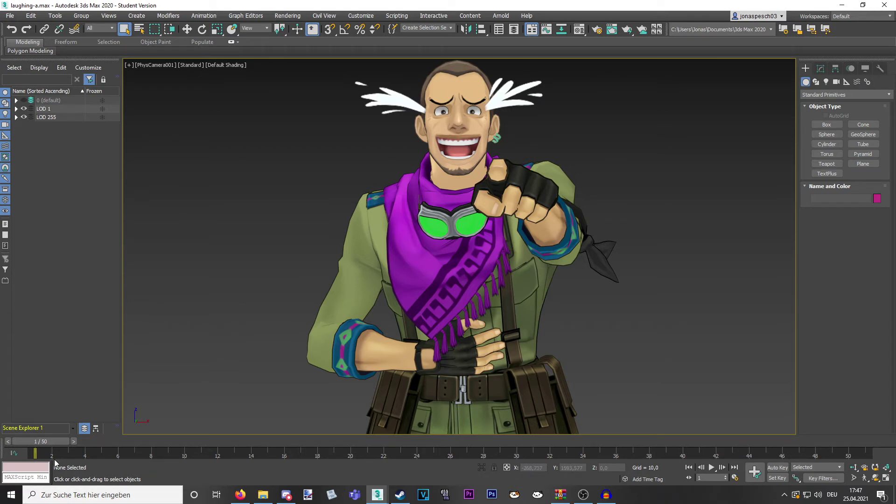
Step: Scrub the laughing-a animation to frame 37 and select the tear planes beside the character's eyes
{"action": "left_click_drag", "start_coordinate": [46, 442], "coordinate": [612, 442]}
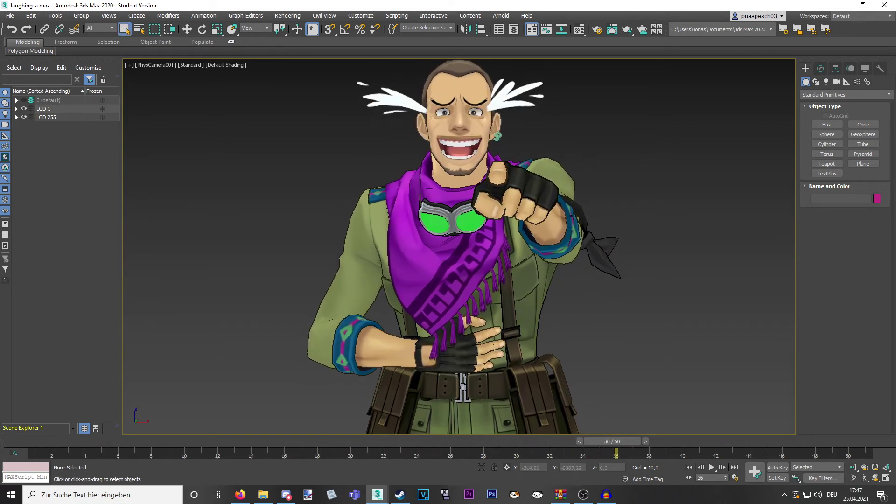
{"action": "left_click", "coordinate": [537, 97]}
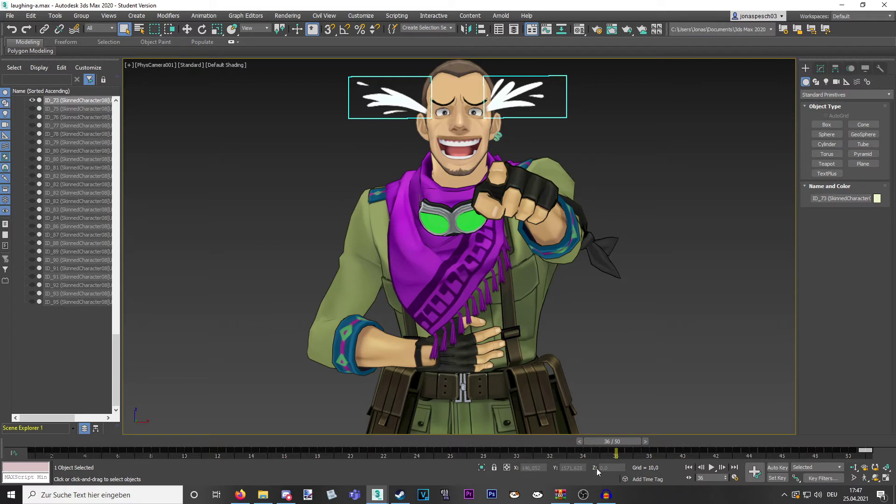
{"action": "left_click", "coordinate": [644, 441]}
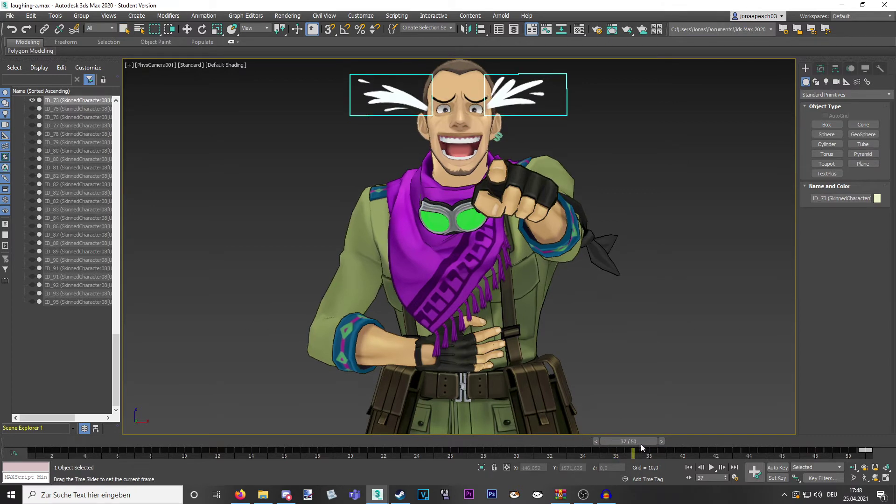
Step: Open the diffuse bitmap settings of Material #33 and advance to frame 42 to examine the tear animation
{"action": "key", "text": "m"}
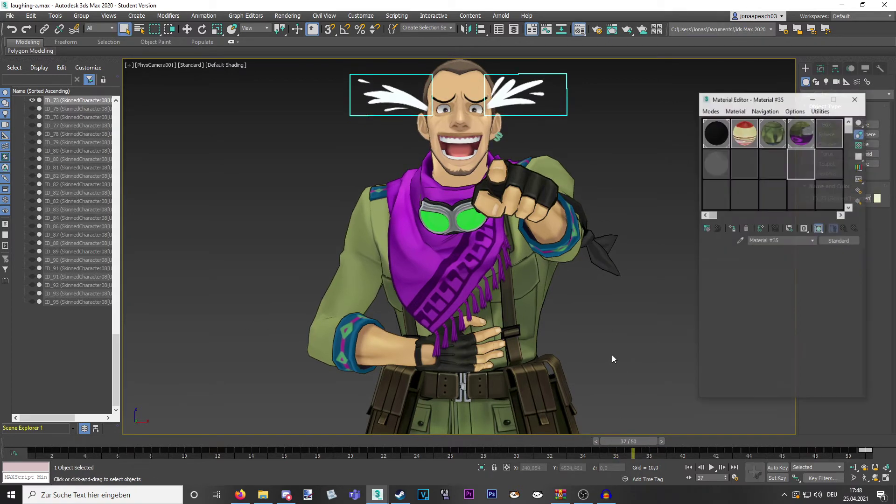
{"action": "left_click", "coordinate": [747, 171]}
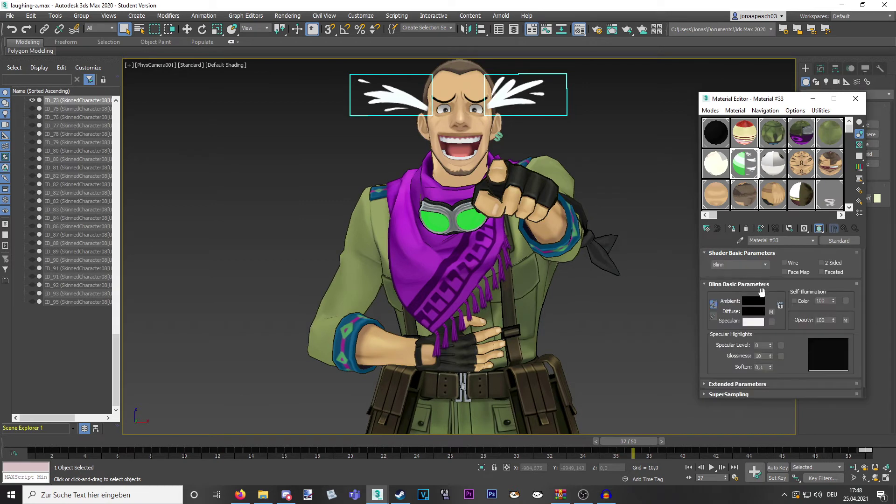
{"action": "left_click", "coordinate": [772, 312]}
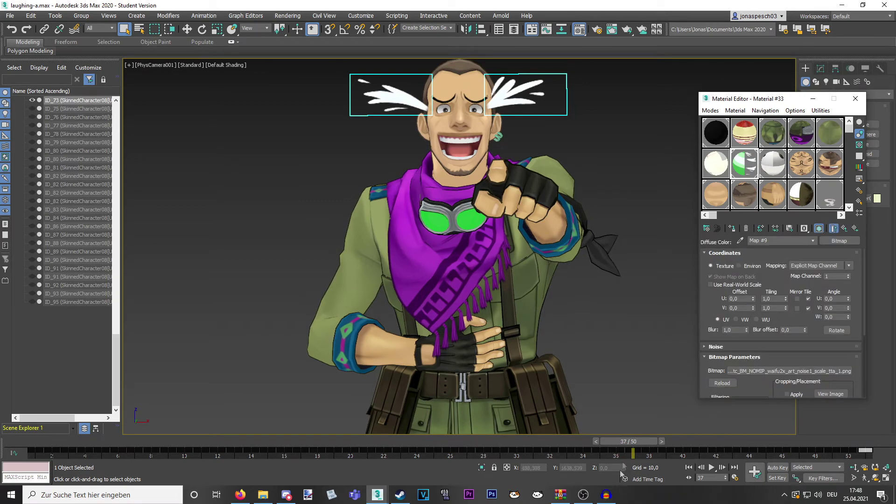
{"action": "left_click_drag", "start_coordinate": [633, 441], "coordinate": [715, 441]}
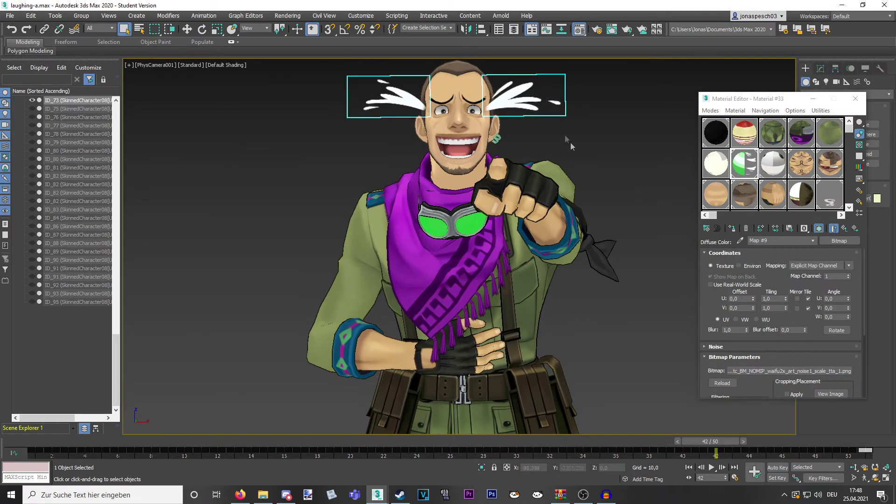
Step: Compare the two tear materials and open the diffuse bitmap settings of Material #45
{"action": "left_click_drag", "start_coordinate": [849, 127], "coordinate": [849, 208]}
{"action": "left_click", "coordinate": [717, 206]}
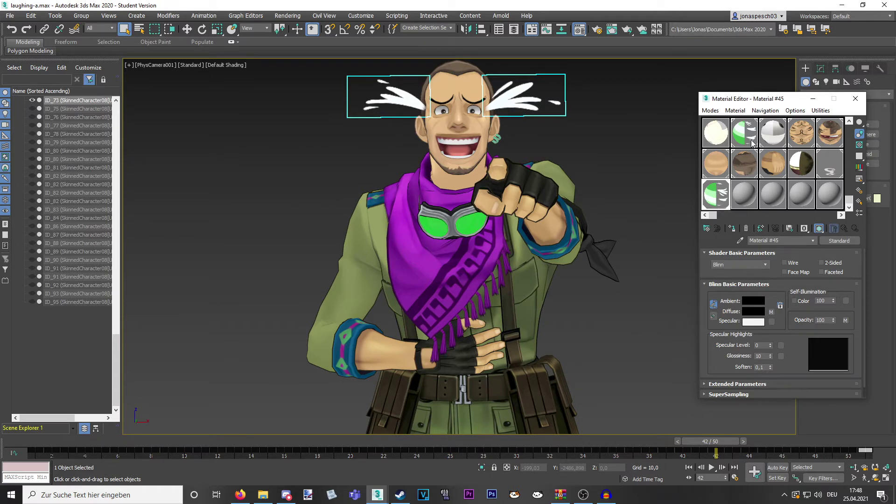
{"action": "left_click", "coordinate": [537, 106]}
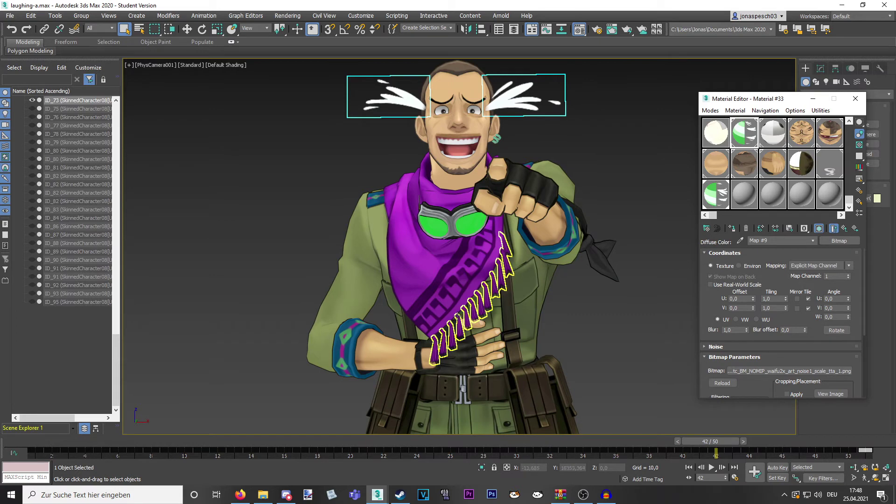
{"action": "left_click", "coordinate": [717, 193]}
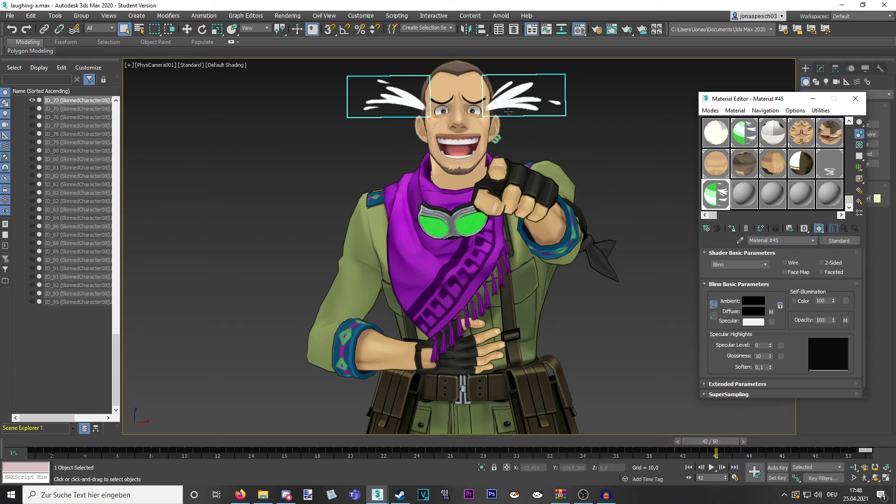
{"action": "left_click", "coordinate": [771, 312]}
Step: Play the laughing animation and scrub back to frame 1 to examine how the tear bitmap's V offset changes
{"action": "left_click", "coordinate": [711, 468]}
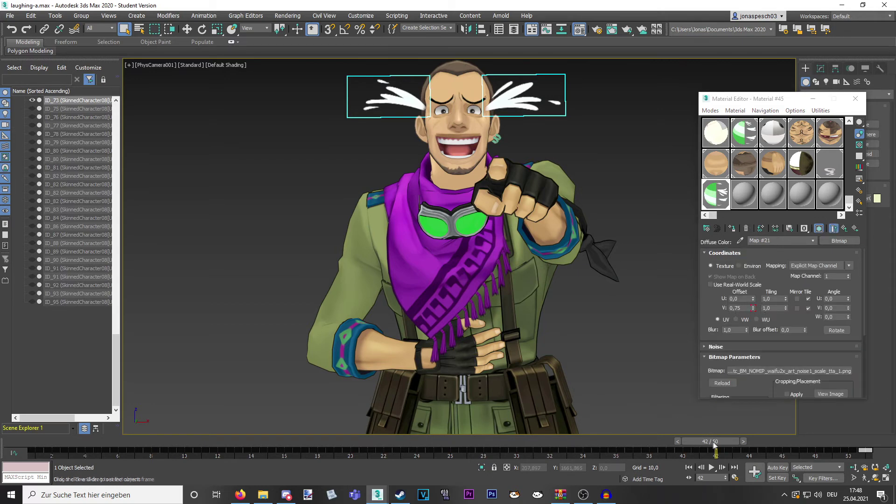
{"action": "left_click", "coordinate": [833, 449]}
{"action": "left_click_drag", "start_coordinate": [833, 449], "coordinate": [315, 481]}
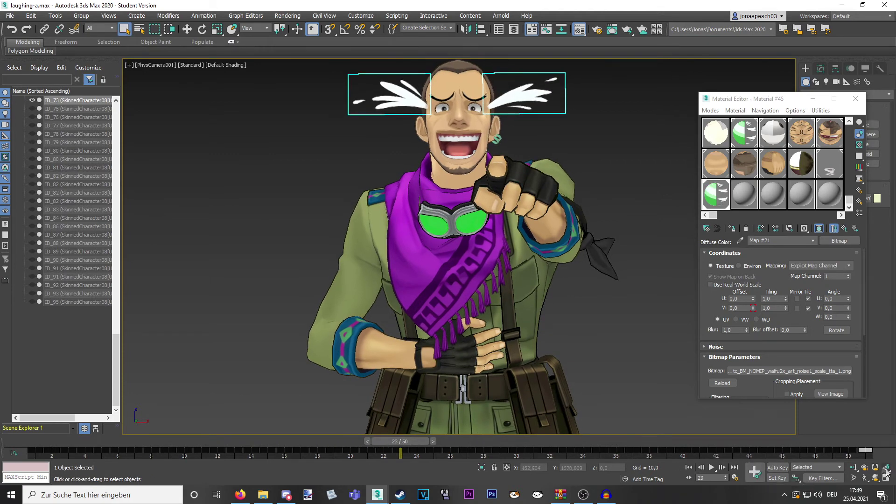
{"action": "left_click_drag", "start_coordinate": [372, 447], "coordinate": [40, 456]}
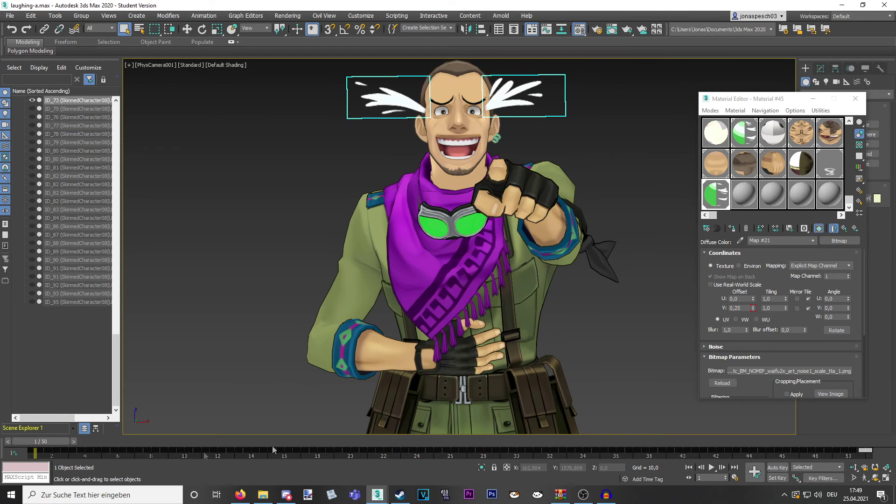
Step: Key the tear bitmap's V offset at 0,75 on frame 5 with automatic keying and copy that key to frame 7
{"action": "left_click_drag", "start_coordinate": [47, 443], "coordinate": [118, 442]}
{"action": "left_click", "coordinate": [777, 468]}
{"action": "left_click", "coordinate": [740, 309]}
{"action": "type", "text": "0,75"}
{"action": "key", "text": "Return"}
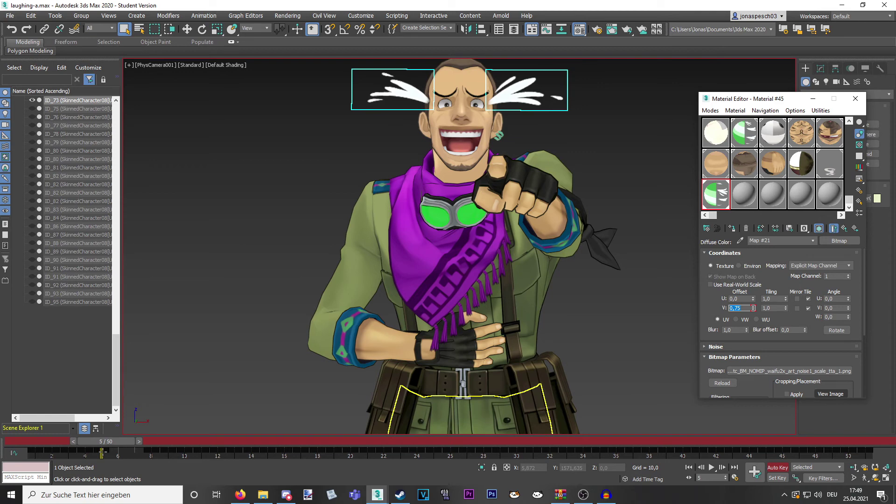
{"action": "left_click_drag", "start_coordinate": [102, 452], "coordinate": [134, 453], "text": "shift"}
{"action": "left_click", "coordinate": [778, 468]}
Step: Play back the tear animation and scrub from frame 1 to frame 8 to check the keyed V offsets
{"action": "left_click", "coordinate": [713, 467]}
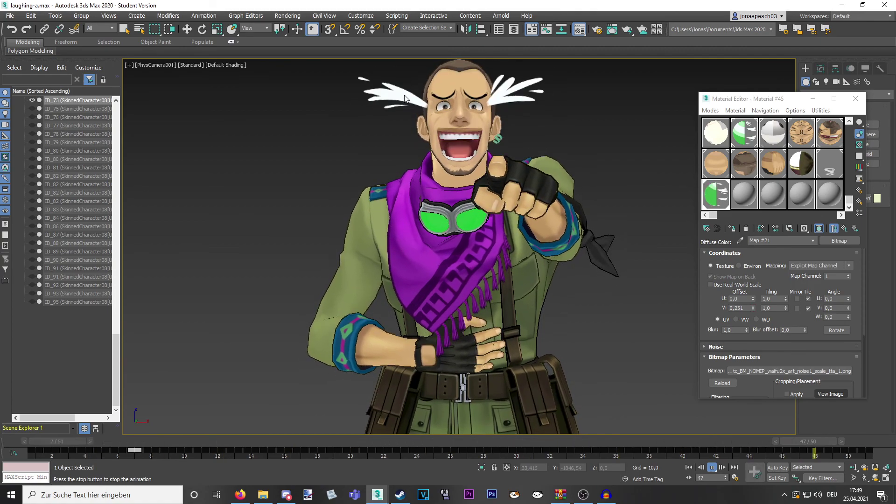
{"action": "left_click", "coordinate": [712, 467]}
{"action": "left_click_drag", "start_coordinate": [831, 445], "coordinate": [53, 441]}
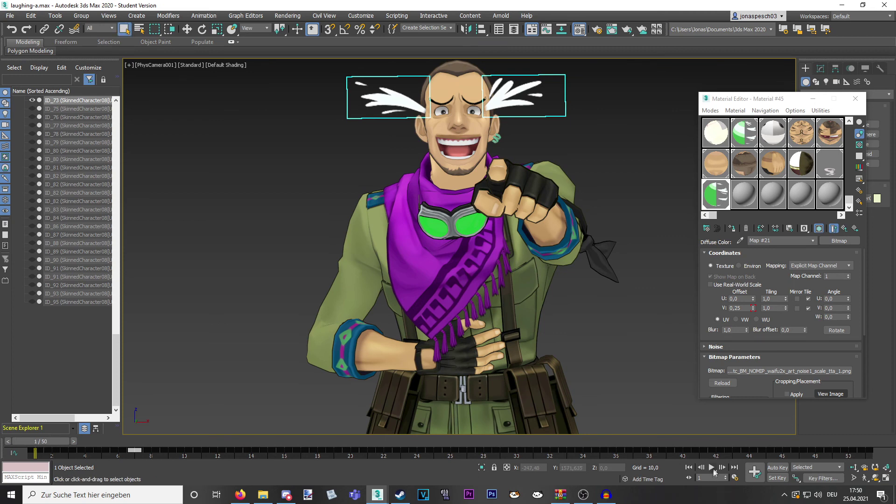
{"action": "left_click_drag", "start_coordinate": [47, 438], "coordinate": [164, 433]}
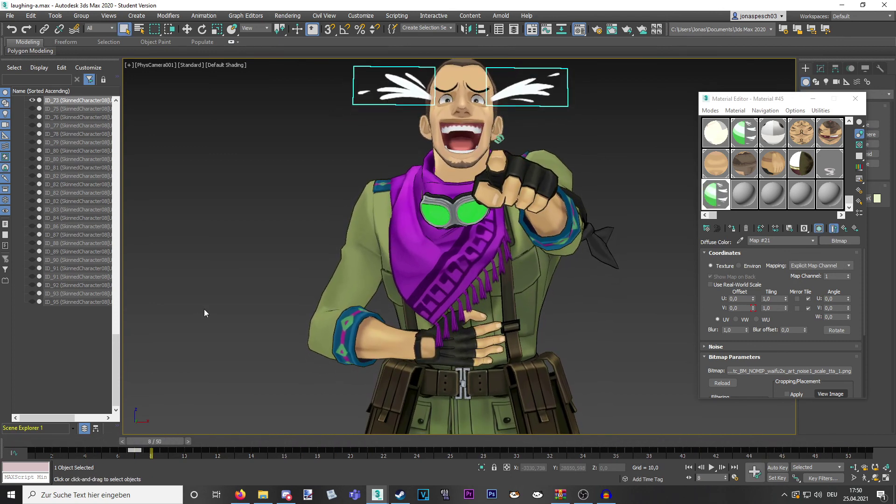